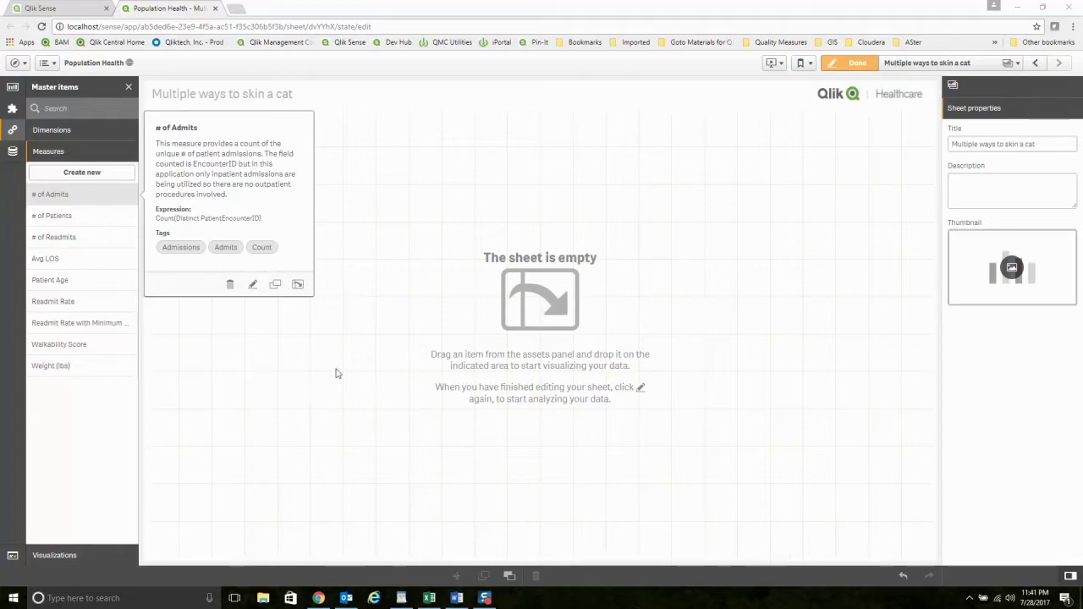
# - Place # of Admits as a 51.16k KPI, shrink it to the top-left corner, and search fields for 'loca'
pyautogui.click(55, 195)
pyautogui.moveTo(55, 195); pyautogui.dragTo(211, 169)
pyautogui.moveTo(534, 563); pyautogui.dragTo(384, 215)
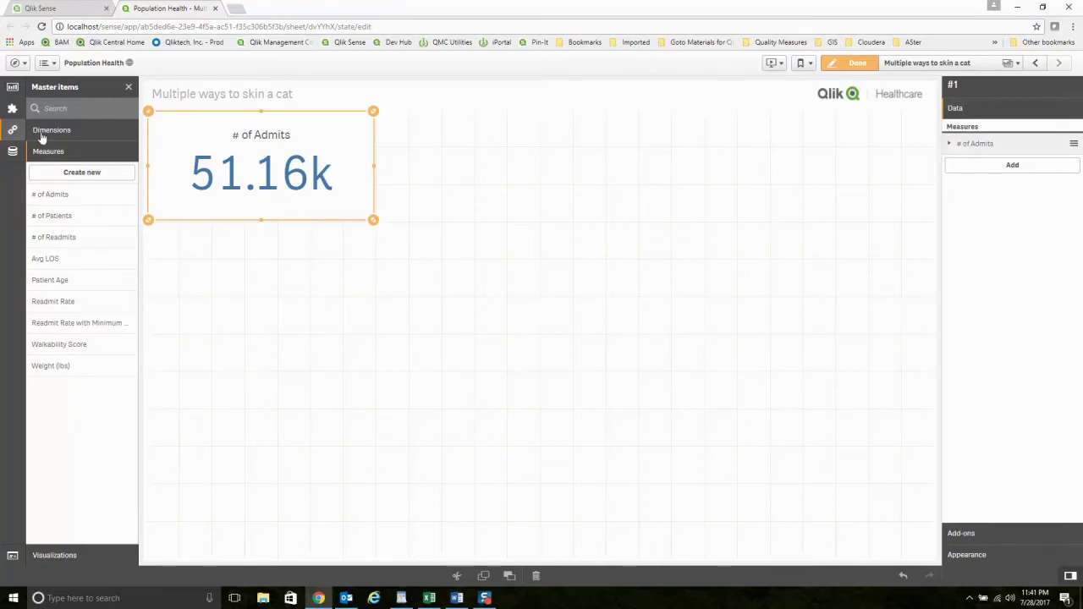
pyautogui.click(16, 152)
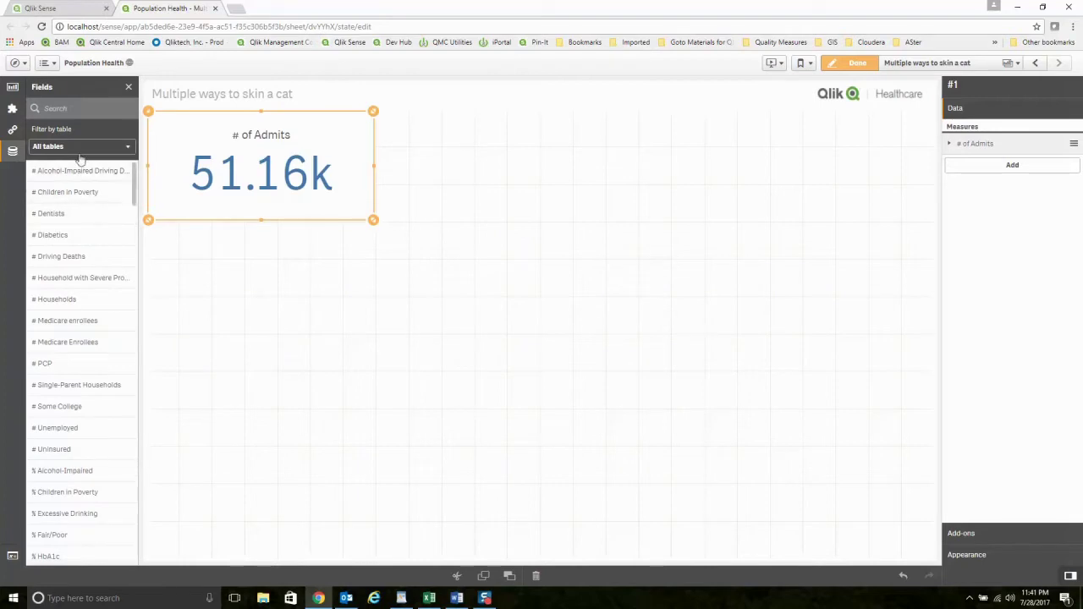
pyautogui.write('loca')
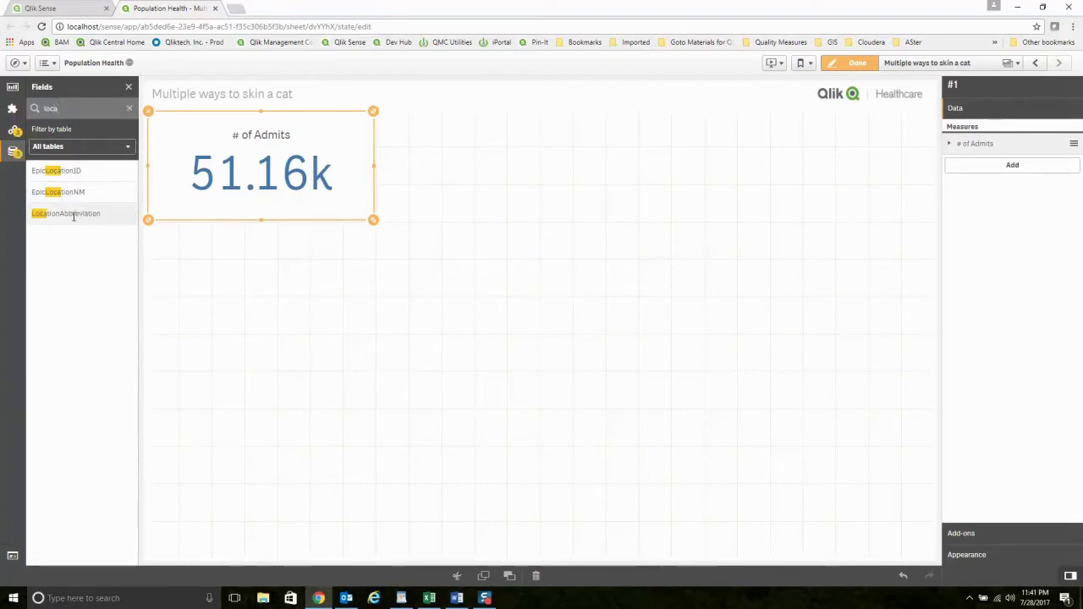
pyautogui.moveTo(70, 193); pyautogui.dragTo(406, 153)
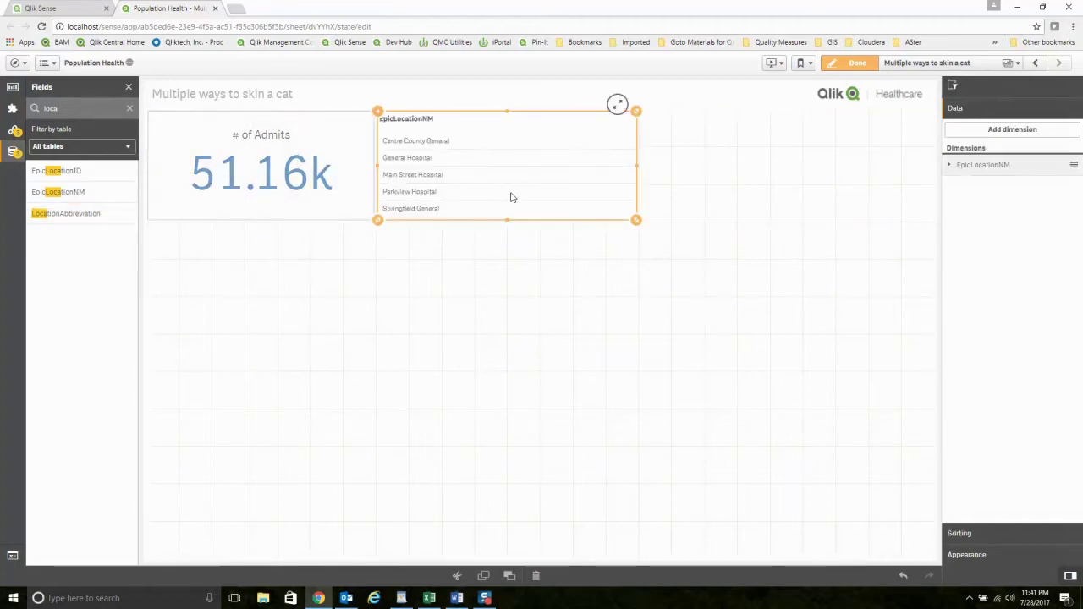
pyautogui.click(850, 63)
pyautogui.click(380, 158)
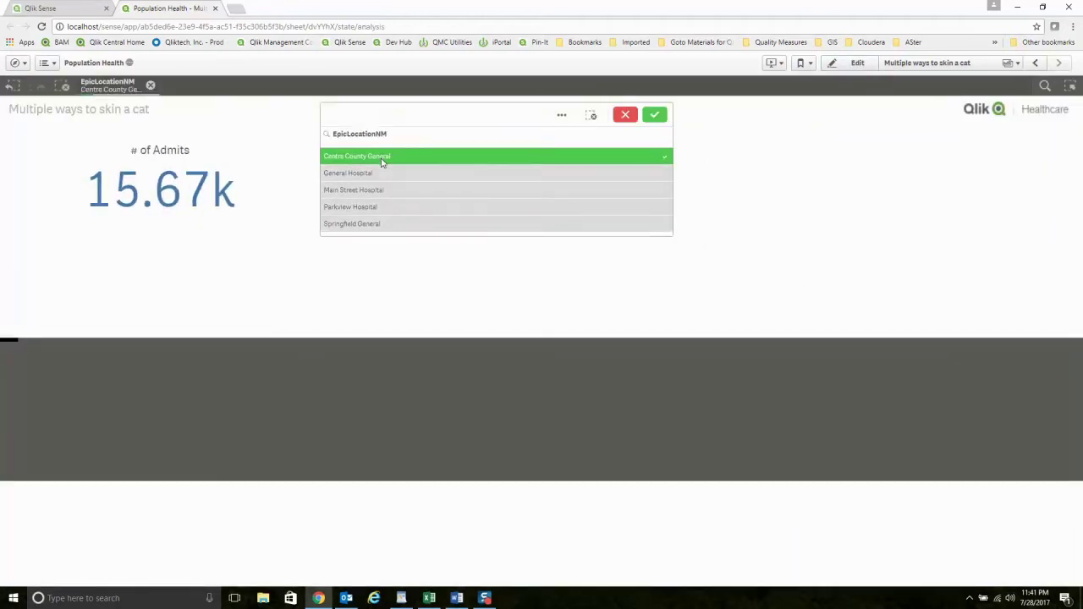
pyautogui.click(383, 162)
pyautogui.click(382, 178)
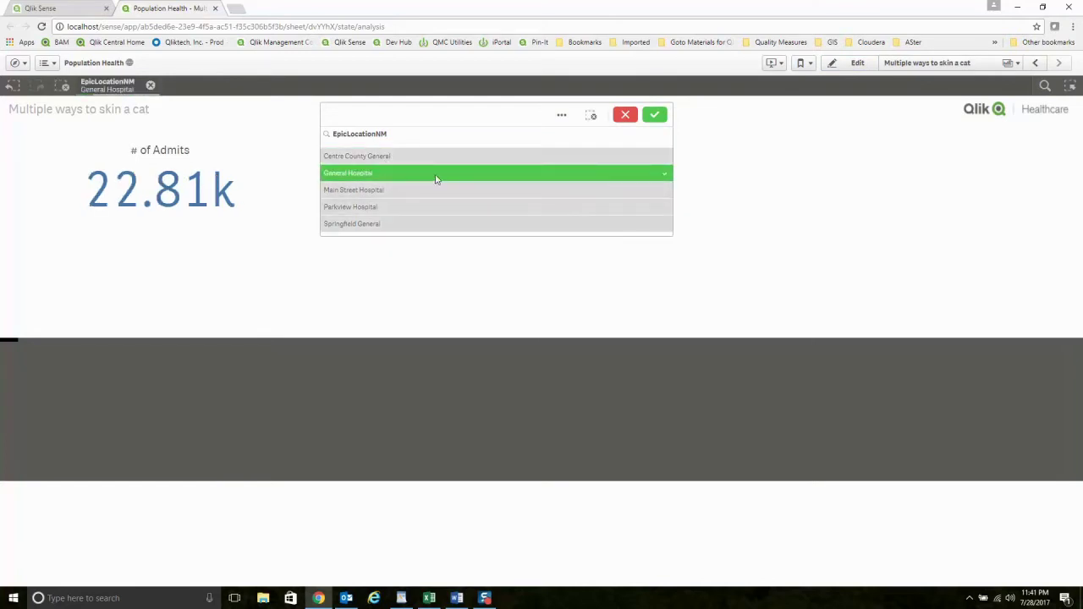
pyautogui.click(628, 116)
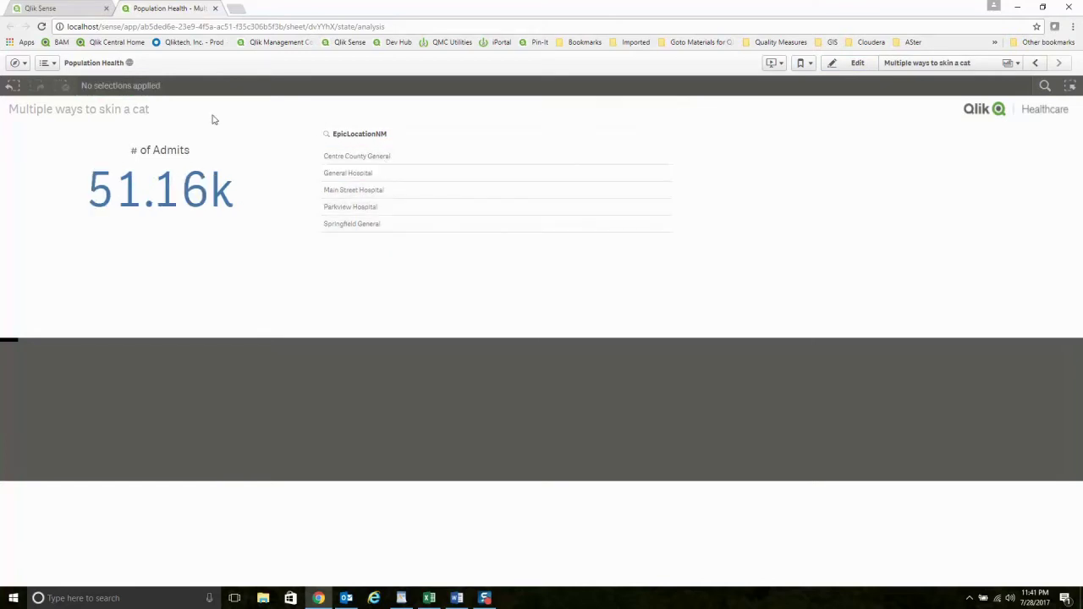
pyautogui.click(853, 65)
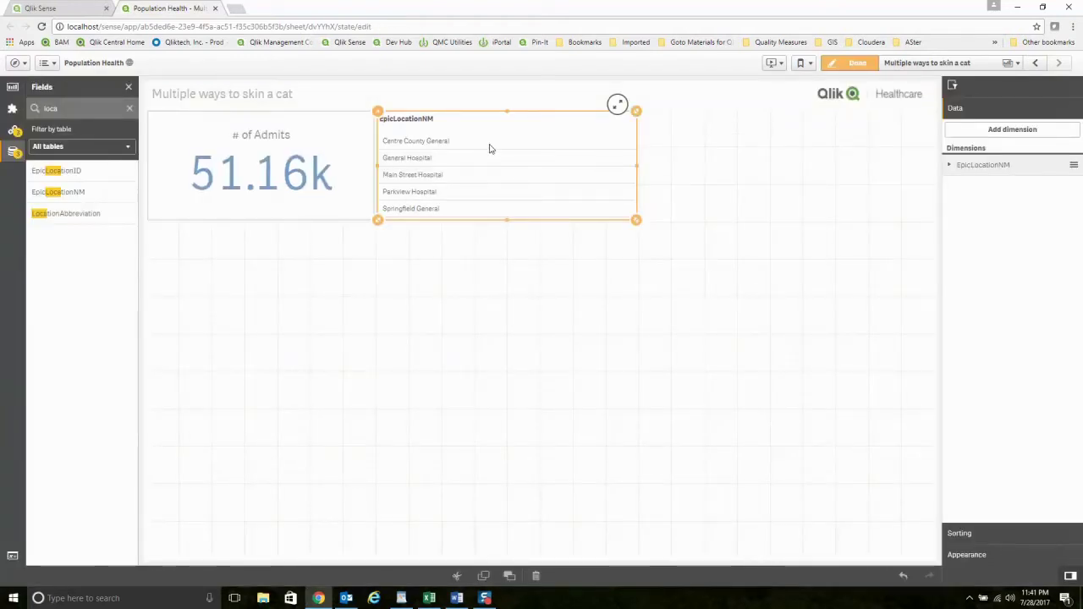
pyautogui.press('Delete')
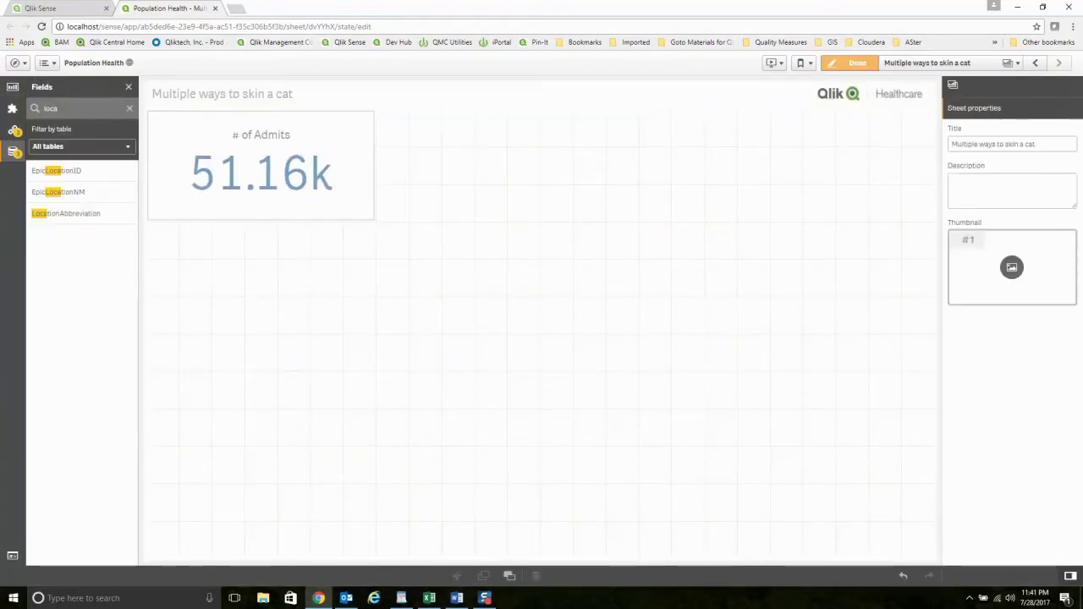
# - Add a bar chart below the KPI with Location as dimension and # of Admits as measure
pyautogui.click(128, 108)
pyautogui.click(13, 87)
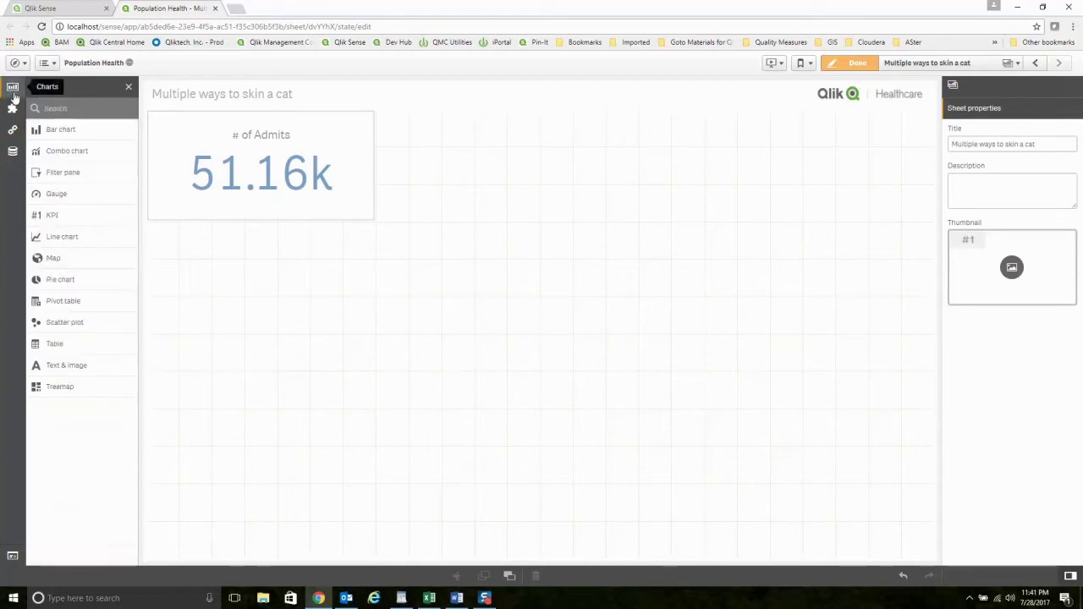
pyautogui.moveTo(64, 129); pyautogui.dragTo(259, 269)
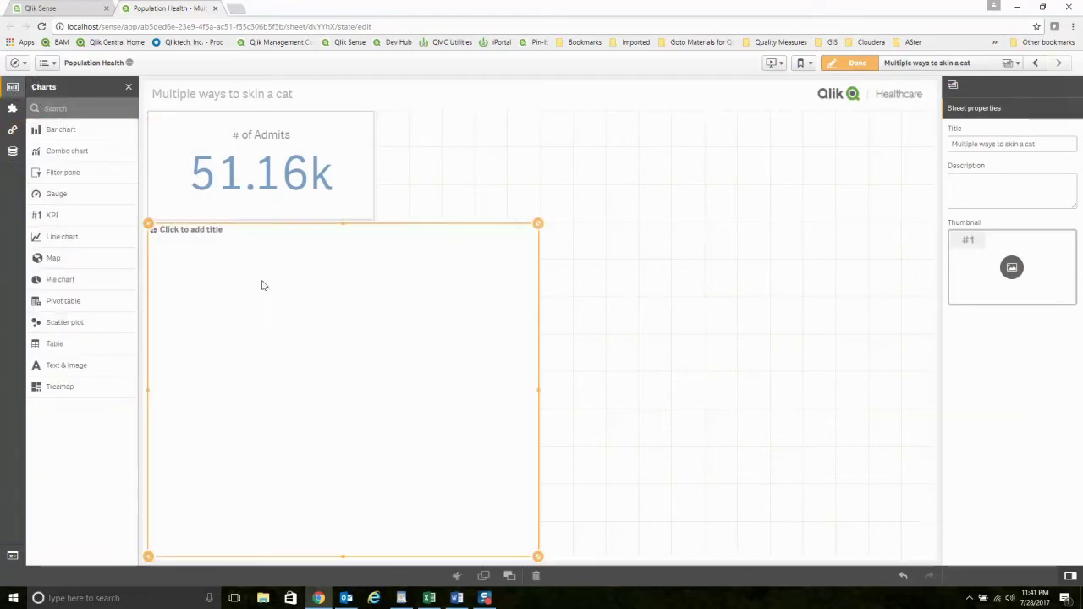
pyautogui.click(363, 395)
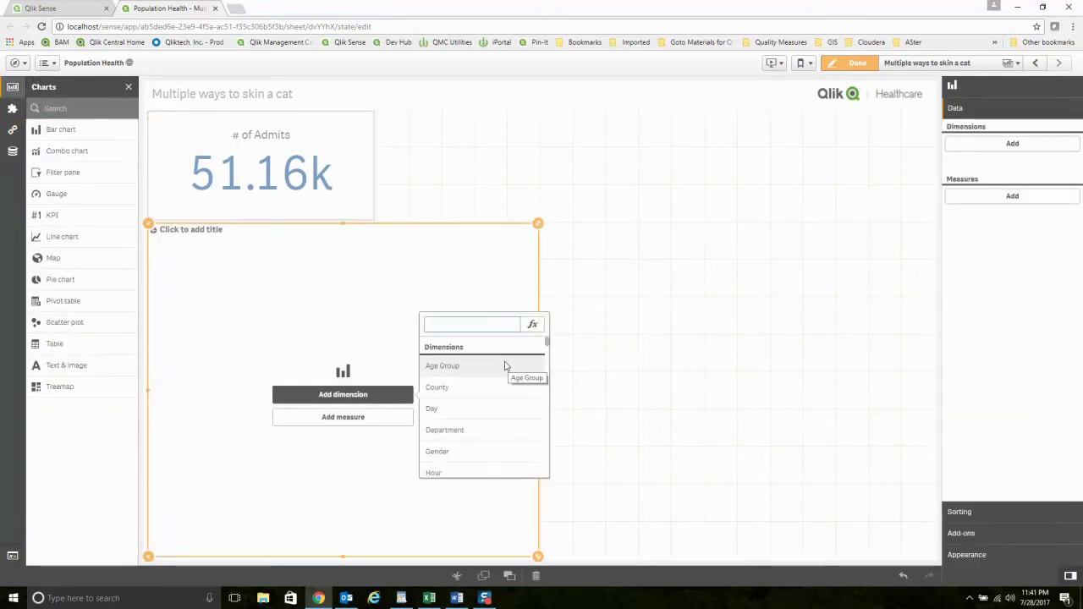
pyautogui.write('loca')
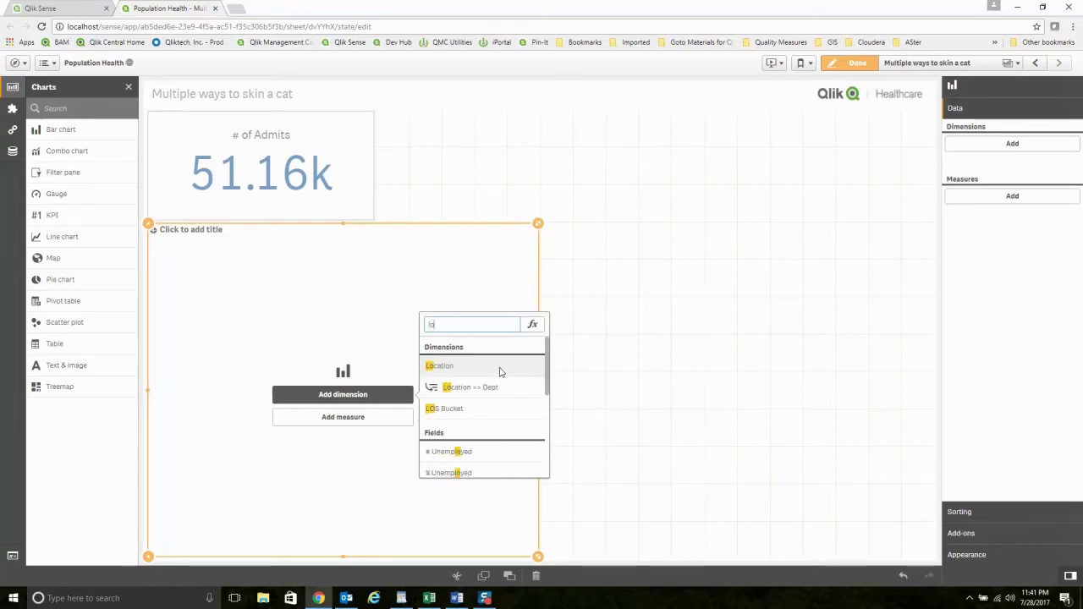
pyautogui.click(503, 366)
pyautogui.click(406, 417)
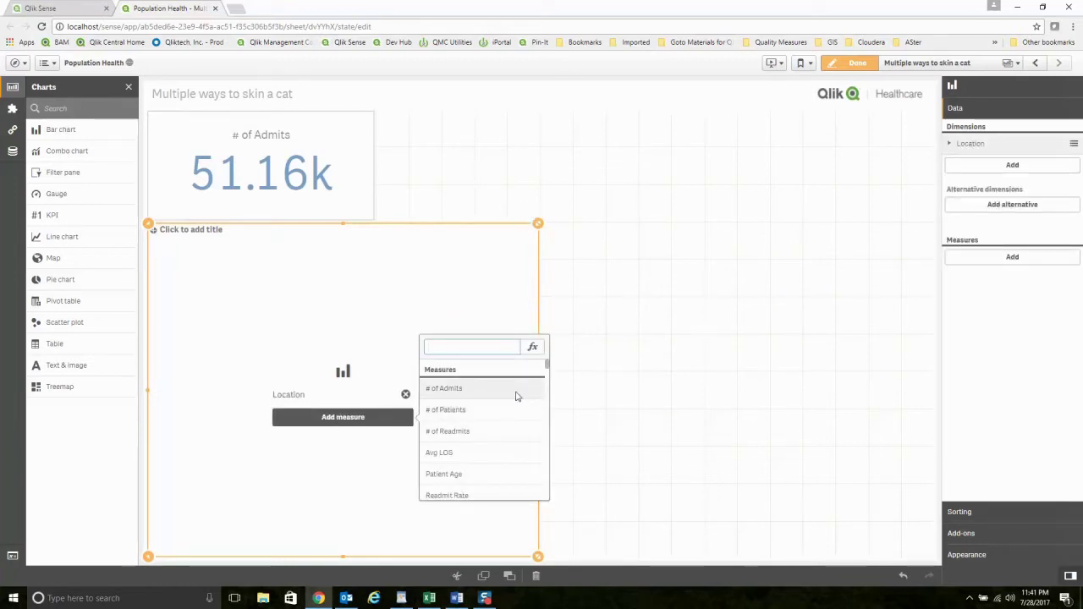
pyautogui.click(511, 391)
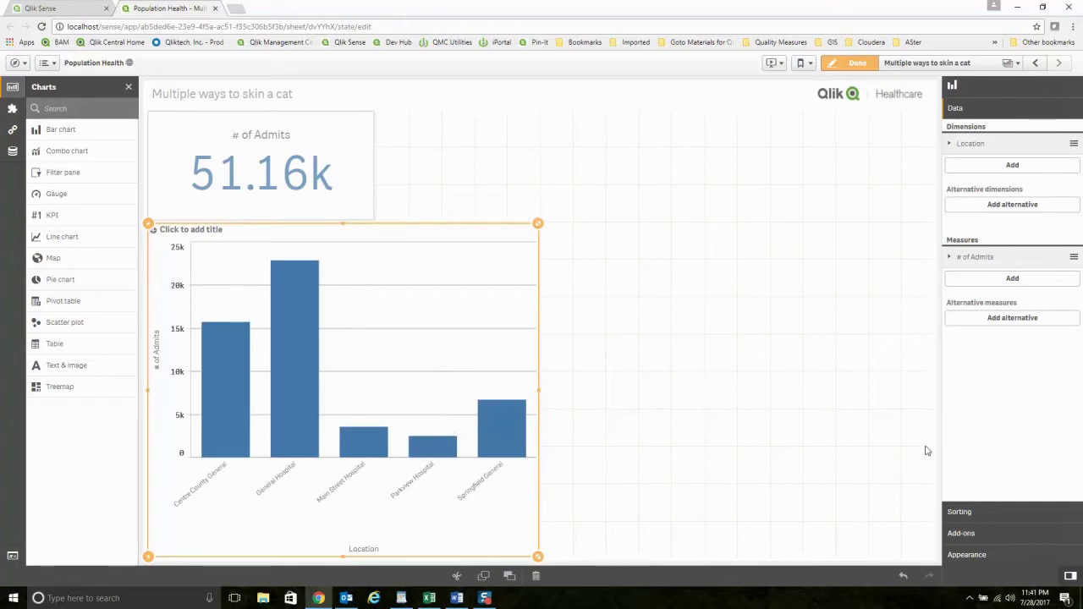
# - Turn on value labels, make the bars horizontal, narrow the chart, and place a treemap beside the KPI
pyautogui.click(965, 555)
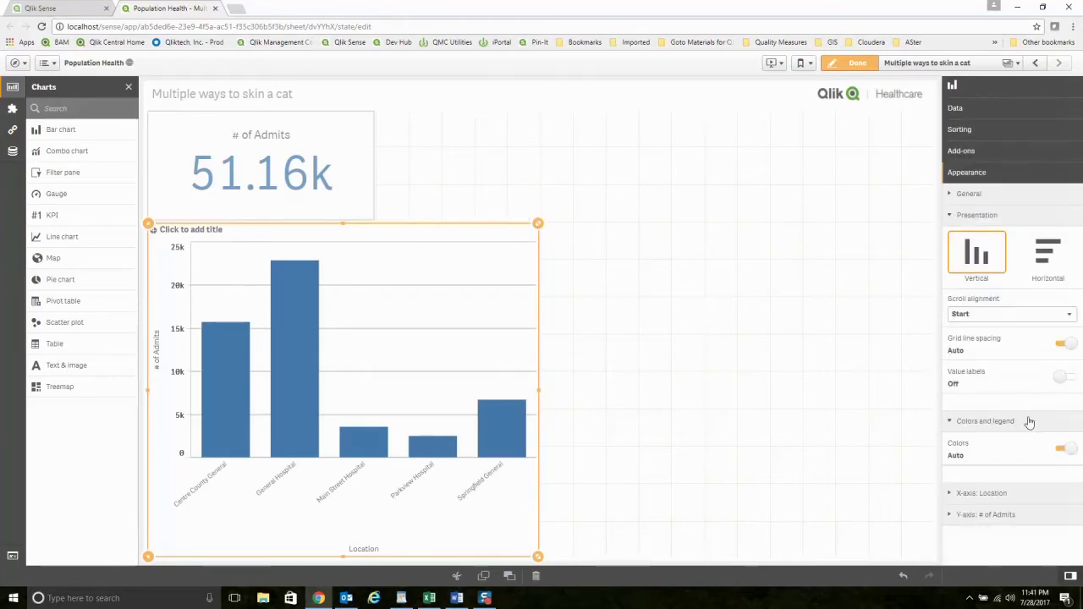
pyautogui.click(1062, 378)
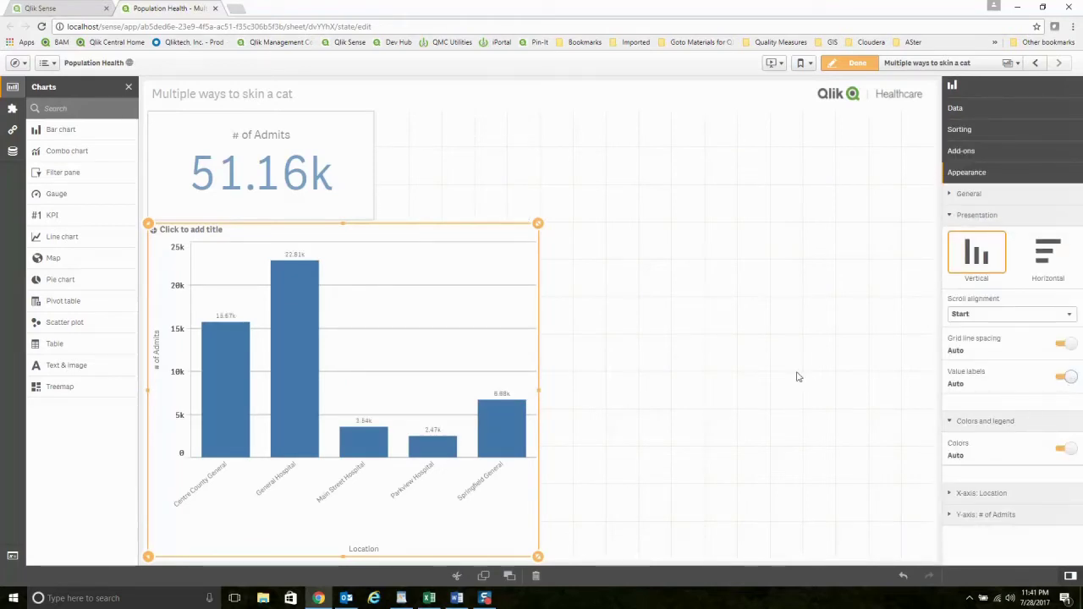
pyautogui.click(1028, 273)
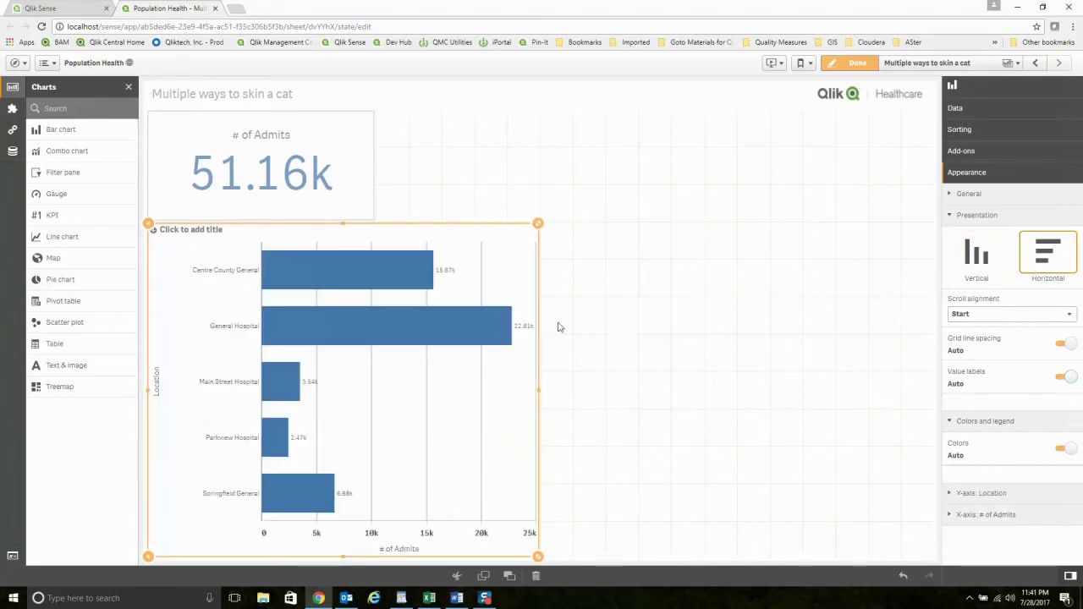
pyautogui.moveTo(538, 556); pyautogui.dragTo(380, 556)
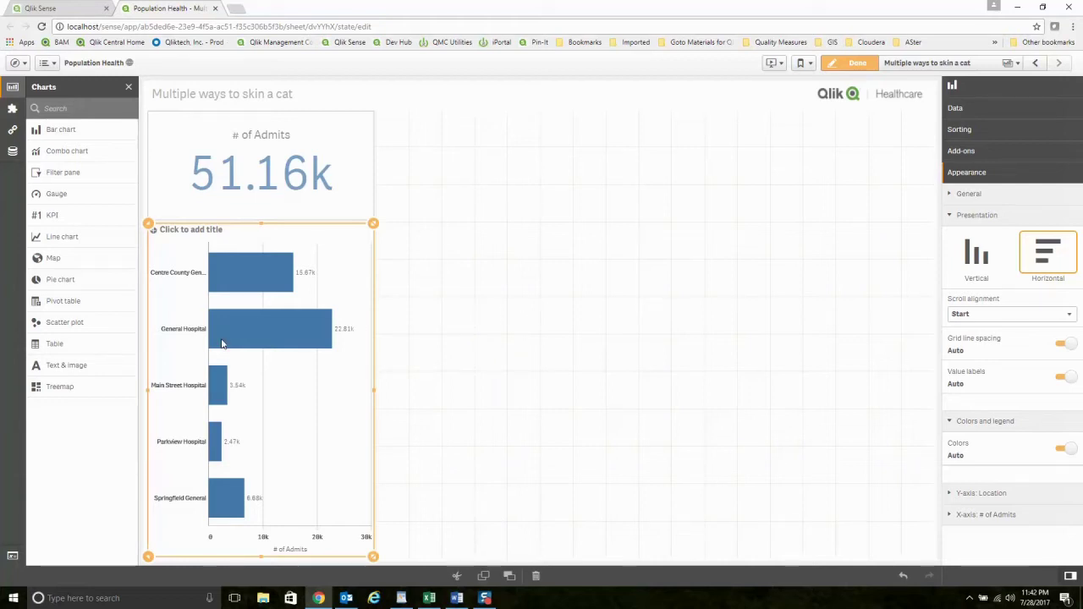
pyautogui.moveTo(59, 387); pyautogui.dragTo(569, 331)
# - Give the treemap Age Group and Gender dimensions, sized by the # of Admits measure
pyautogui.click(639, 340)
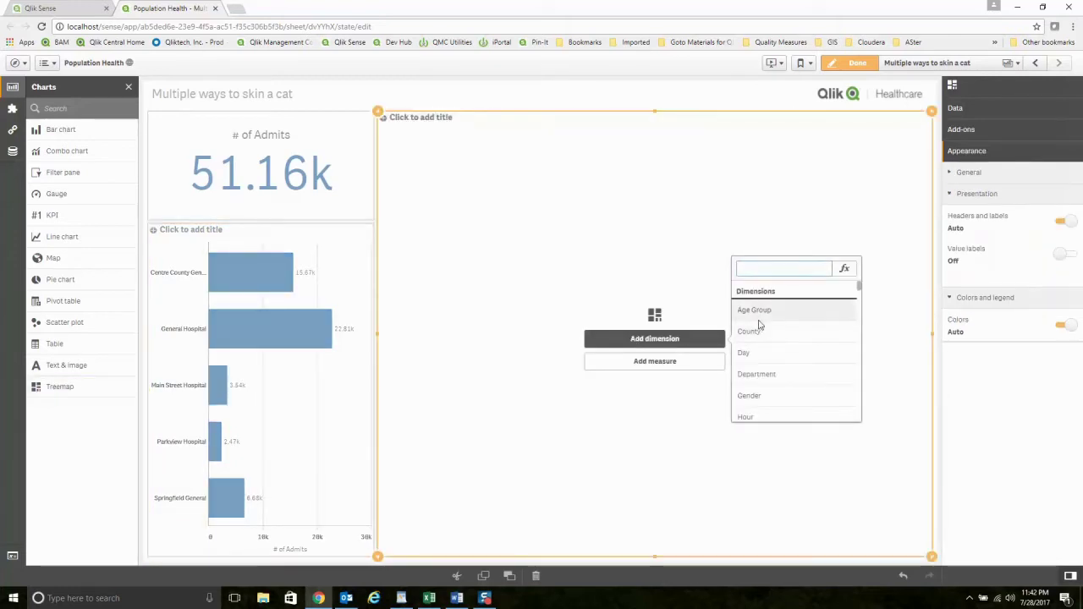
pyautogui.click(753, 310)
pyautogui.click(1004, 174)
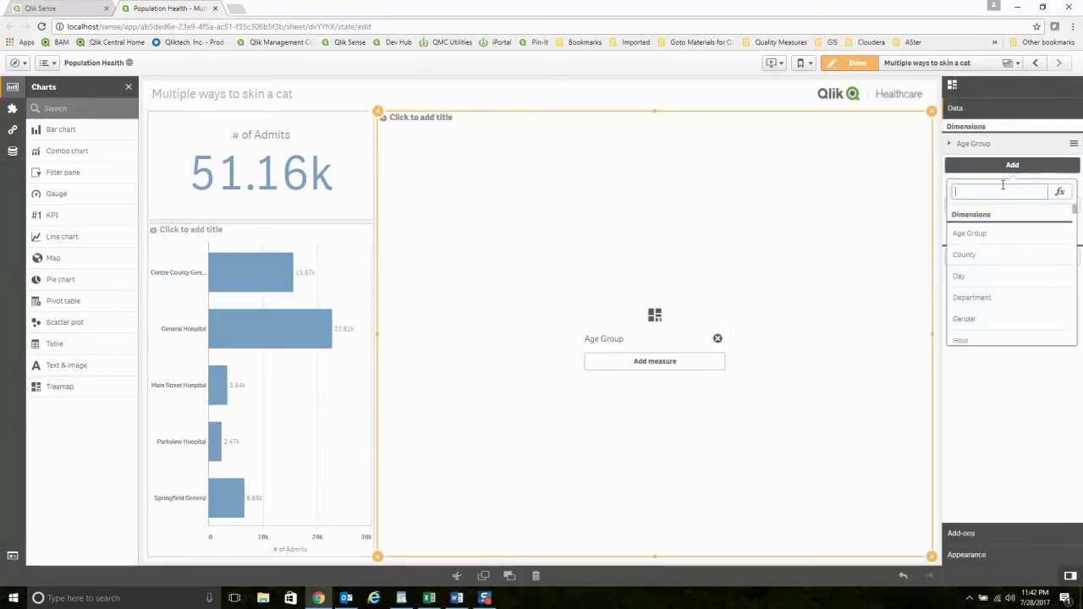
pyautogui.click(980, 320)
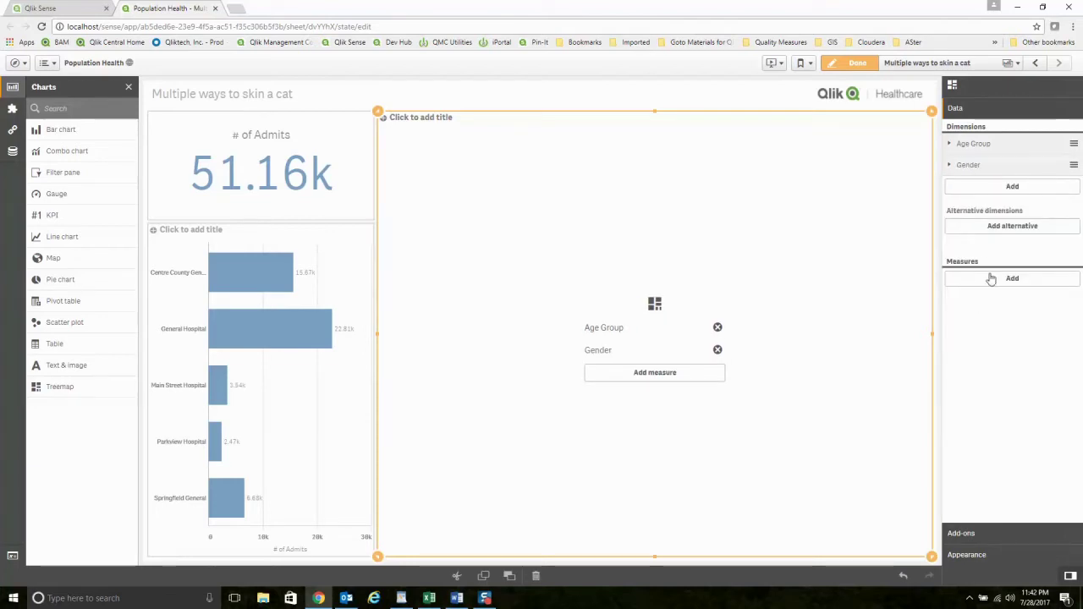
pyautogui.click(990, 280)
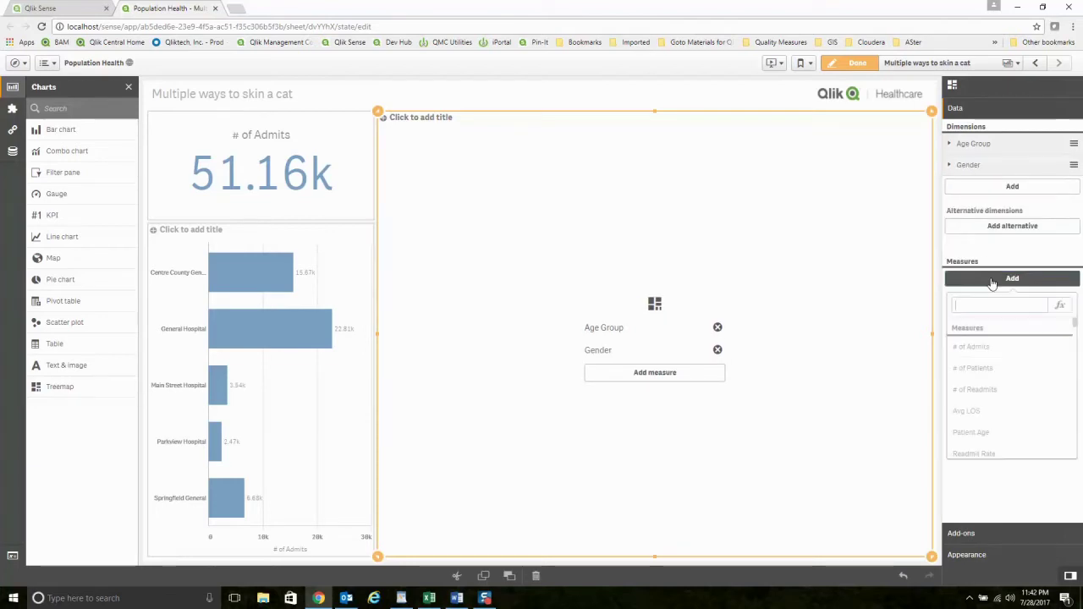
pyautogui.click(973, 347)
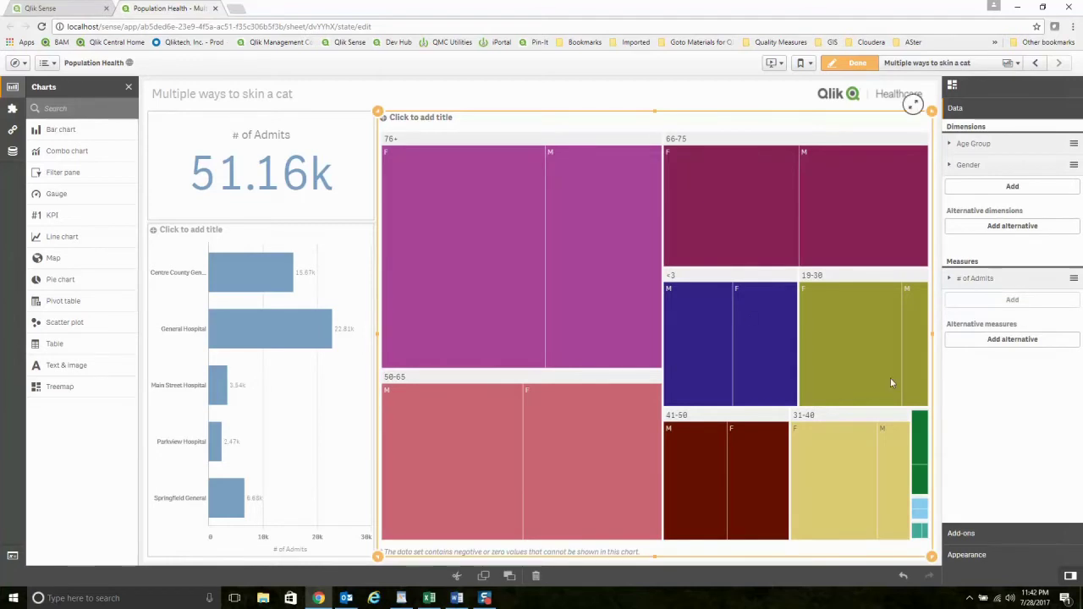
pyautogui.click(967, 556)
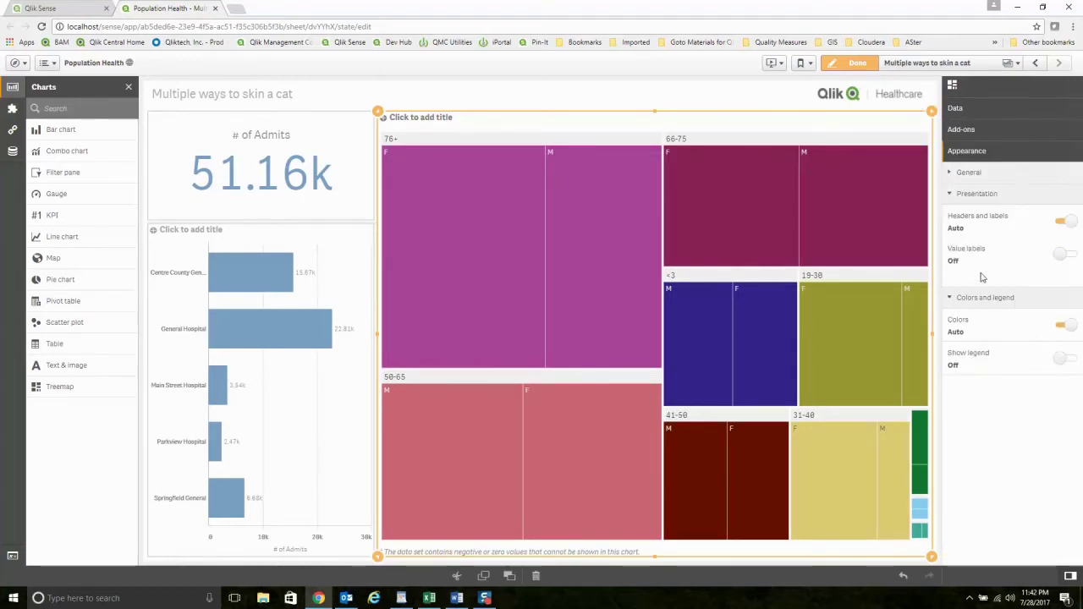
# - Turn on value labels for the treemap tiles and leave edit mode
pyautogui.click(1071, 256)
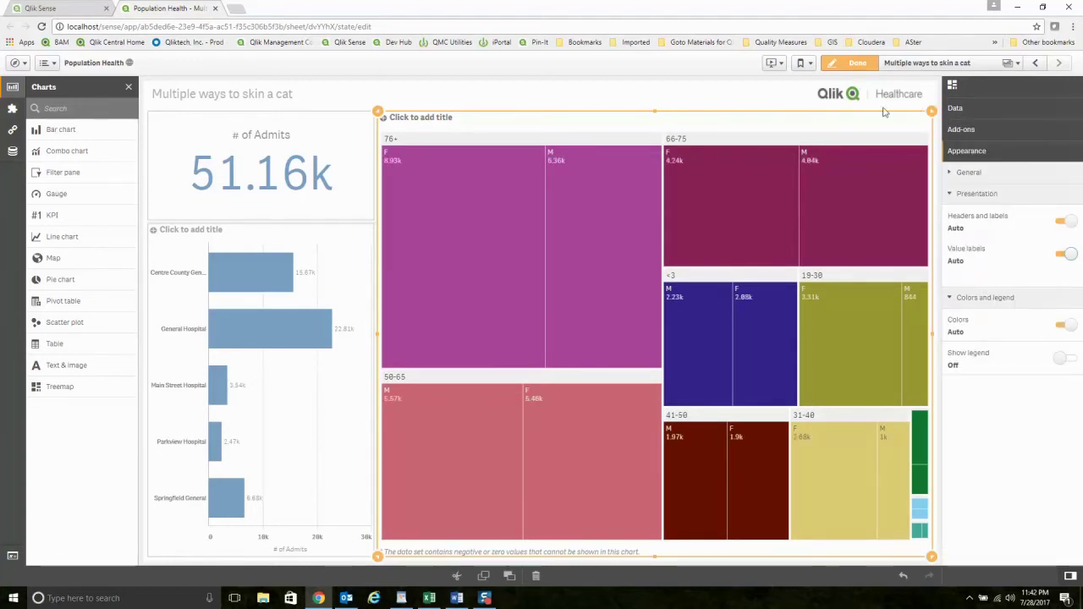
pyautogui.click(855, 63)
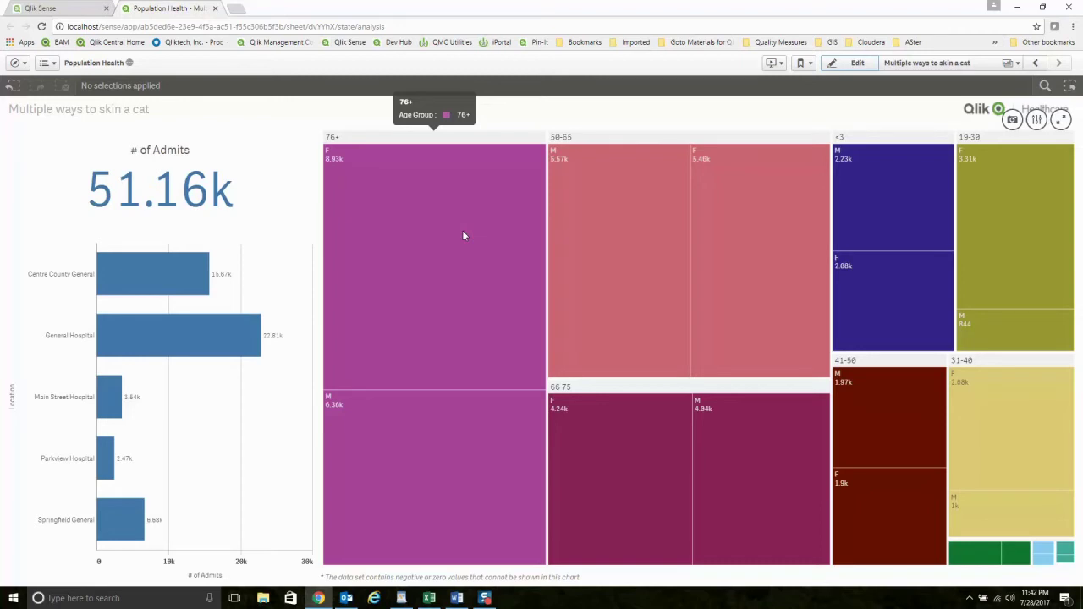
# - Replace the treemap's Gender dimension with County and shrink the treemap to the top half
pyautogui.click(854, 63)
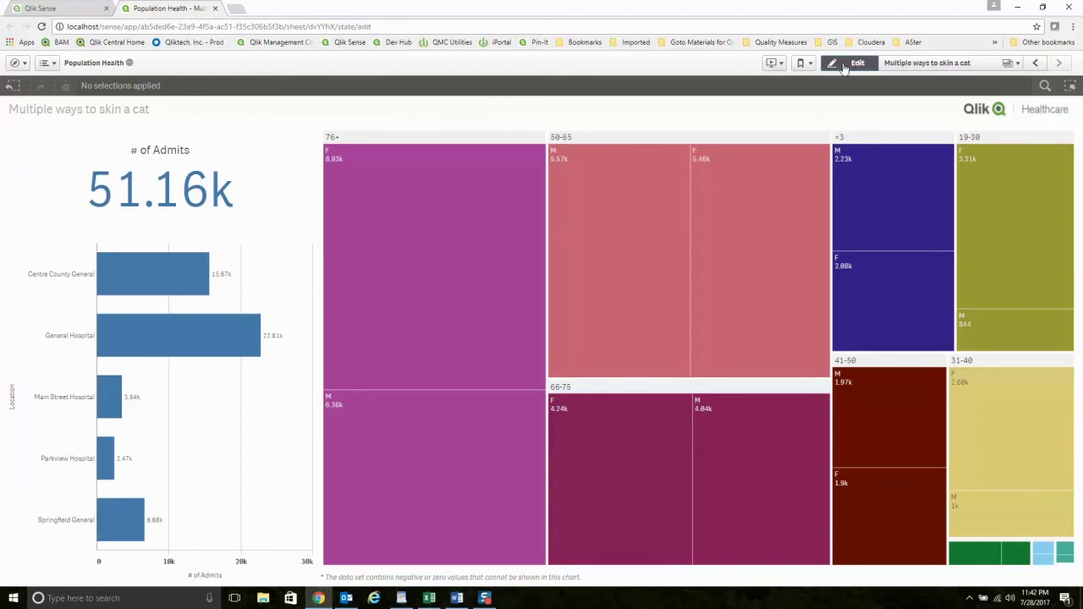
pyautogui.click(957, 110)
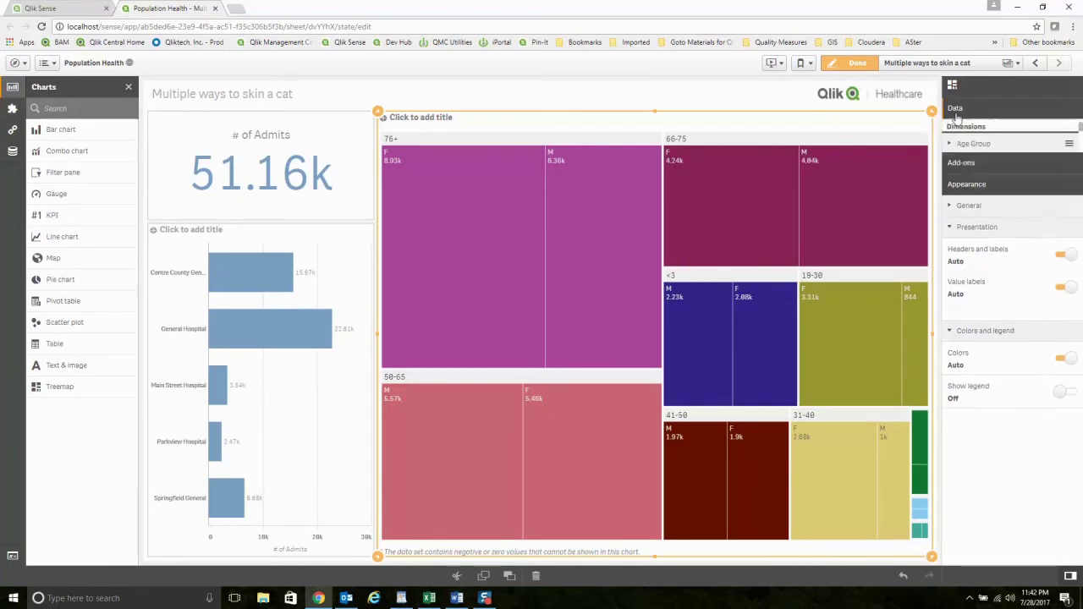
pyautogui.rightClick(967, 165)
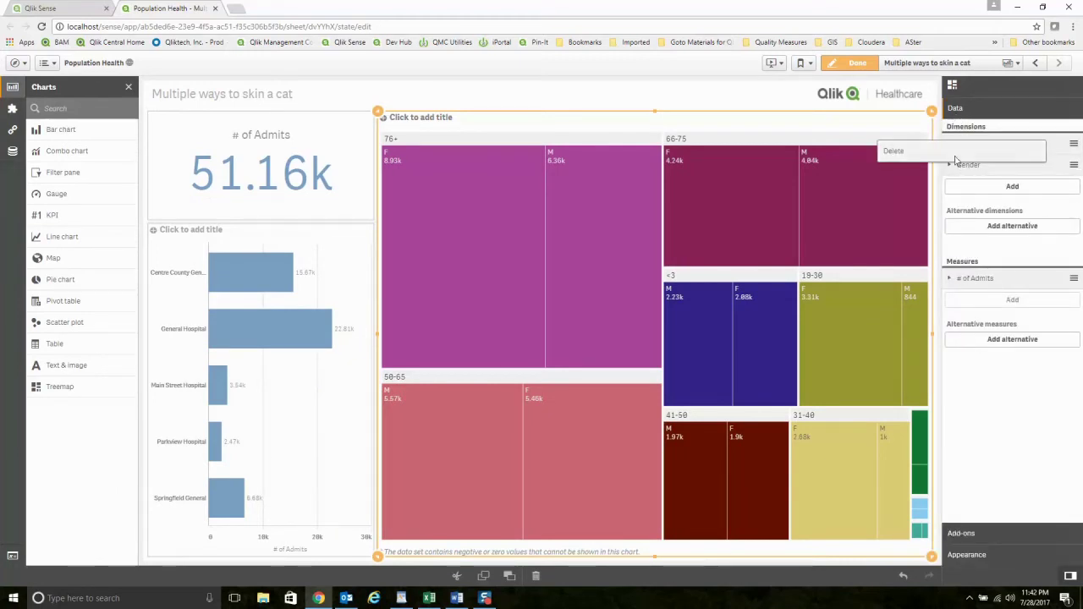
pyautogui.click(961, 158)
pyautogui.click(990, 166)
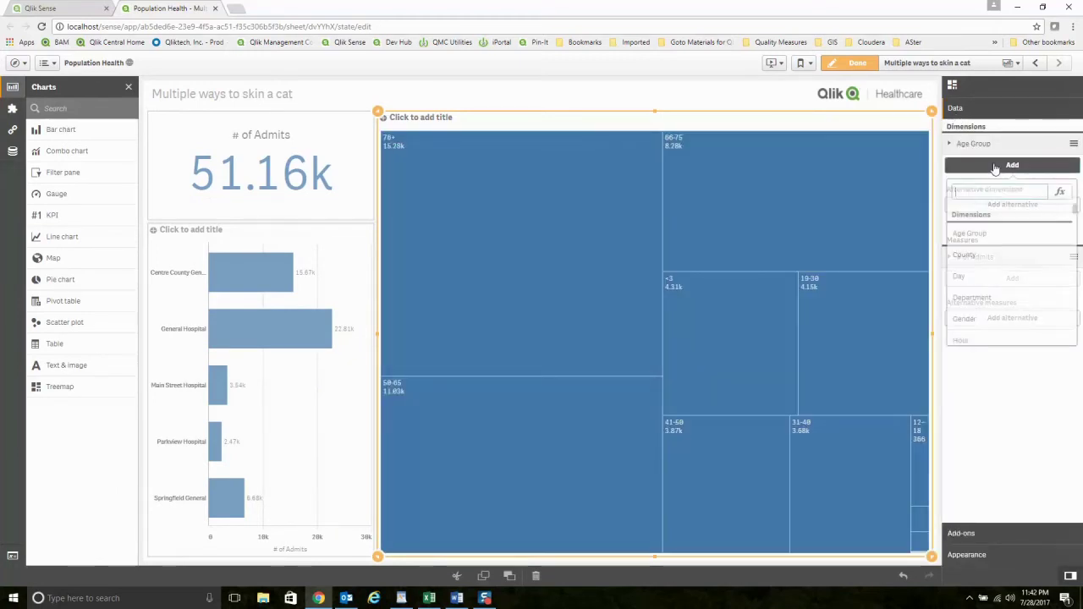
pyautogui.click(1012, 256)
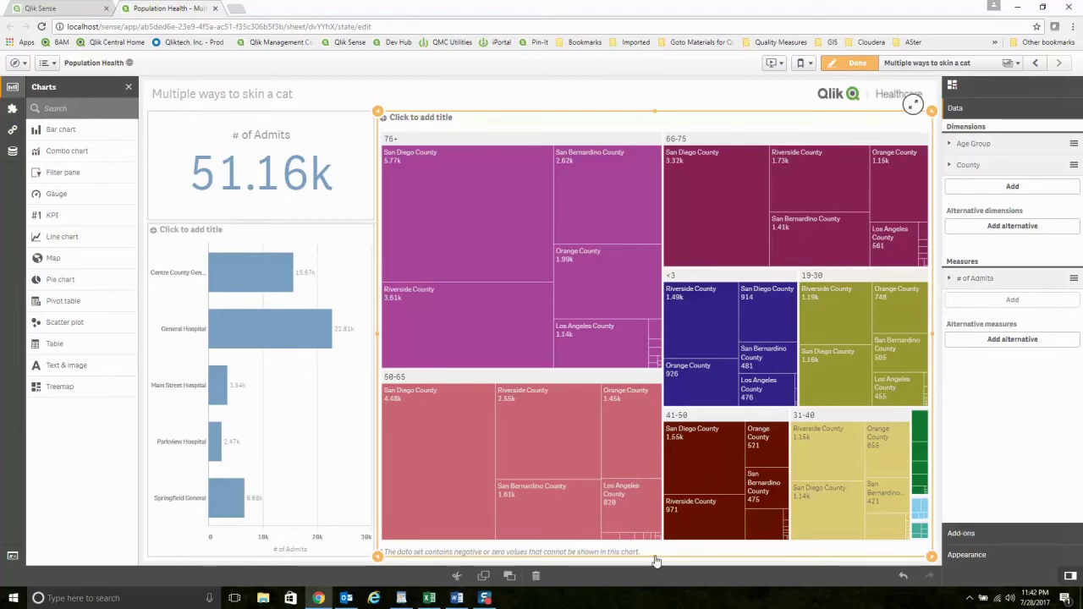
pyautogui.moveTo(655, 558); pyautogui.dragTo(616, 332)
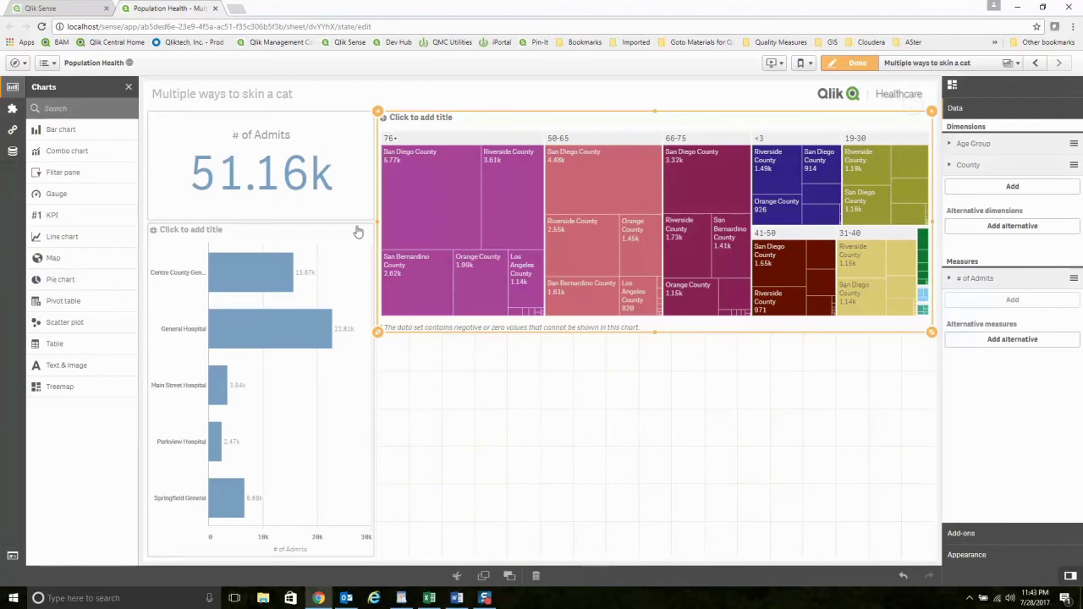
# - Place a pivot table below the treemap with Location and County as rows
pyautogui.moveTo(59, 300); pyautogui.dragTo(595, 427)
pyautogui.click(656, 451)
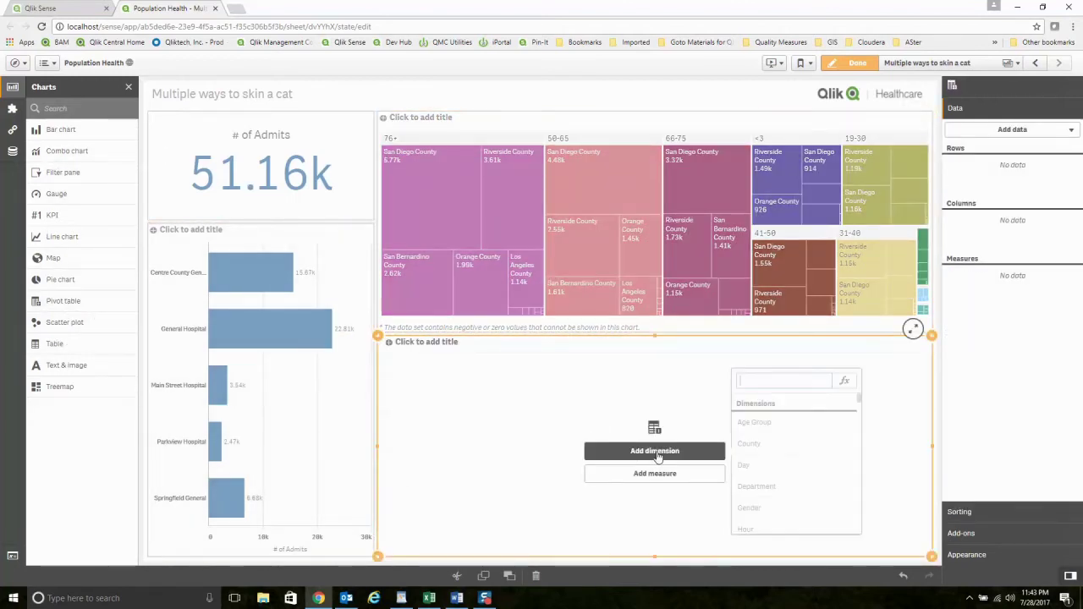
pyautogui.write('lo')
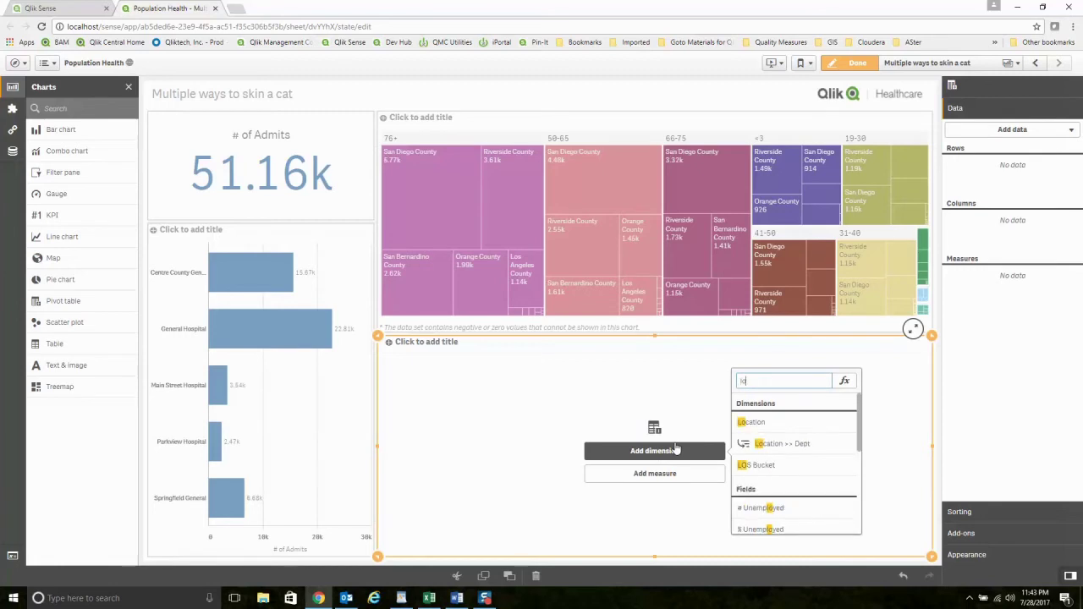
pyautogui.click(749, 421)
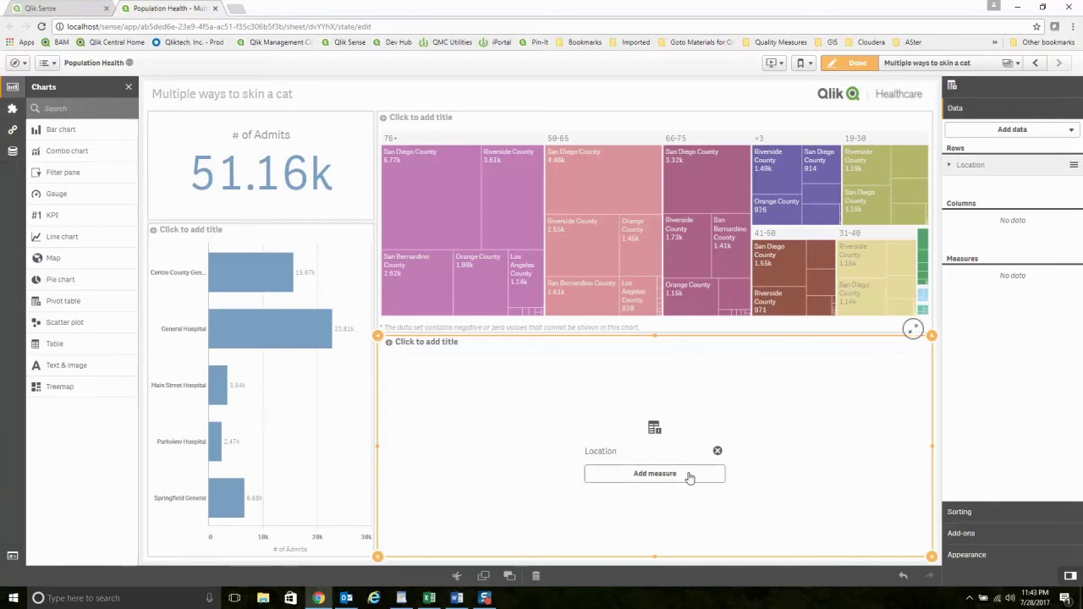
pyautogui.click(1002, 128)
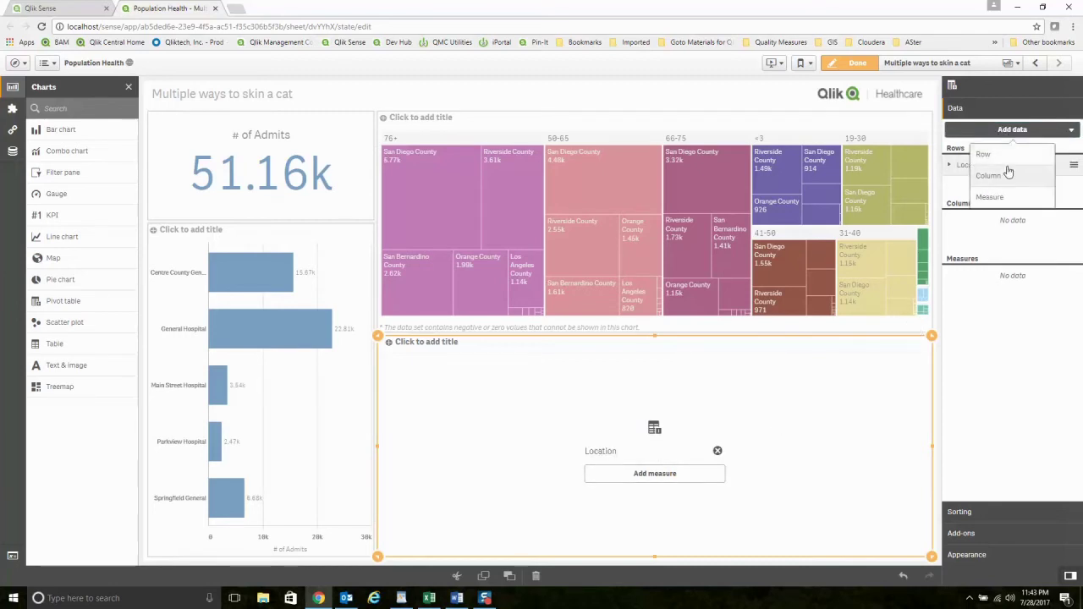
pyautogui.click(1001, 177)
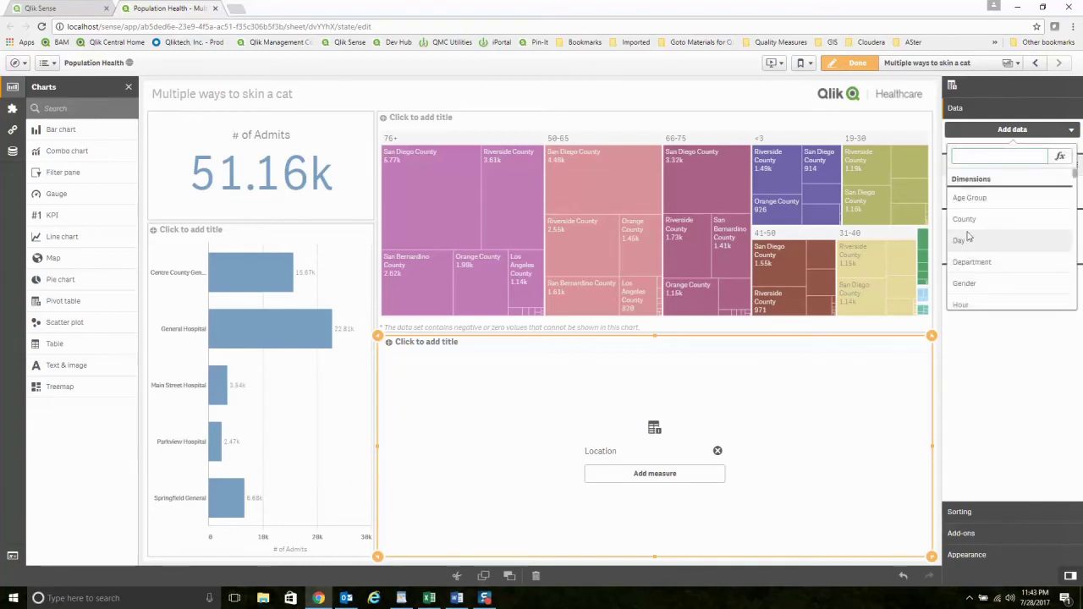
pyautogui.click(974, 219)
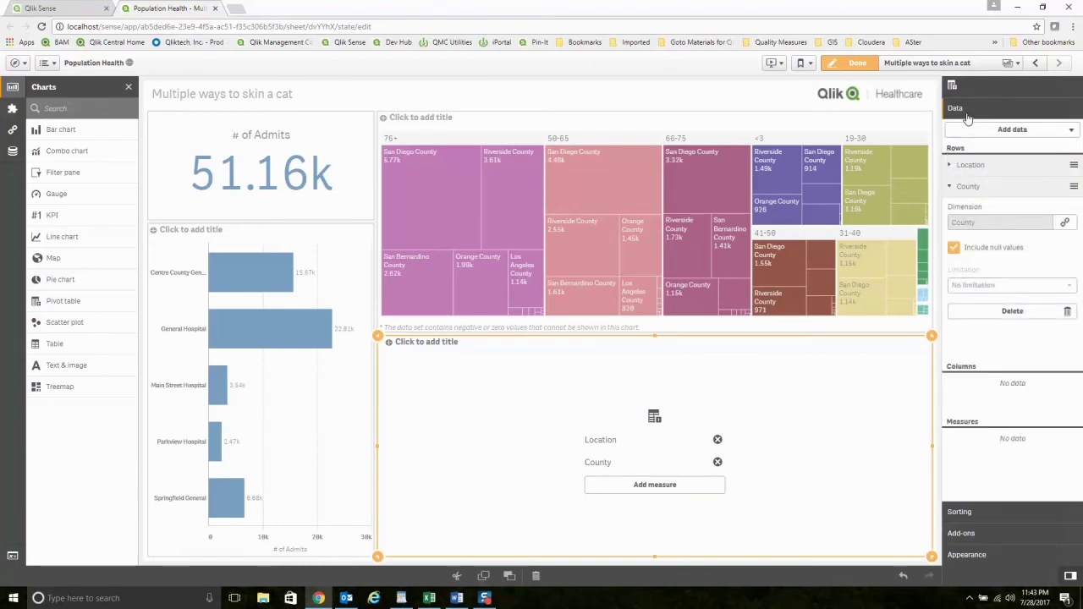
# - Add Gender as a third pivot row and # of Admits as the measure
pyautogui.click(982, 130)
pyautogui.click(994, 163)
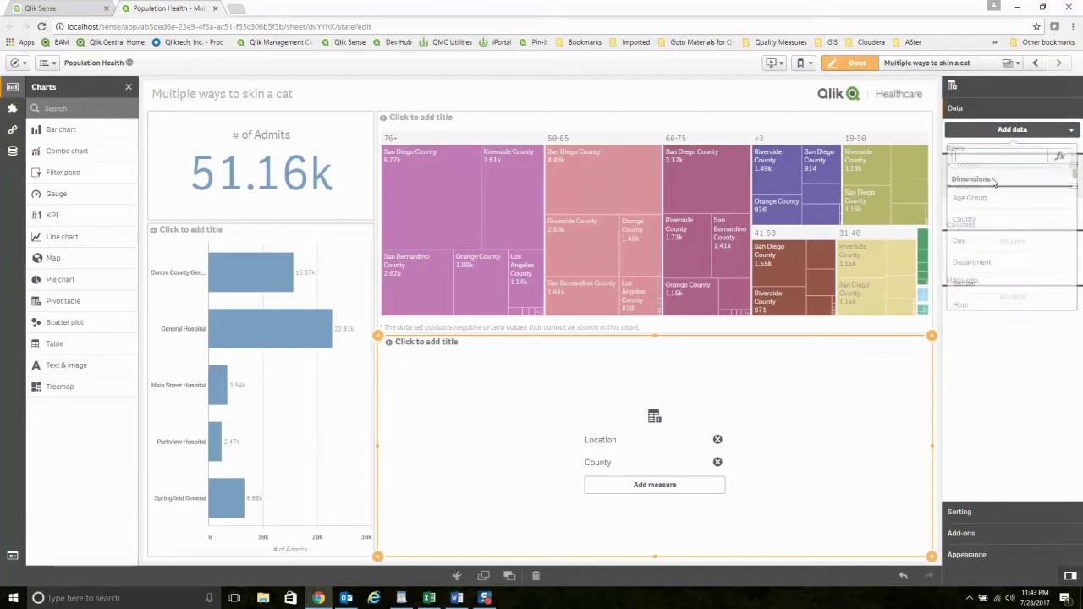
pyautogui.click(973, 284)
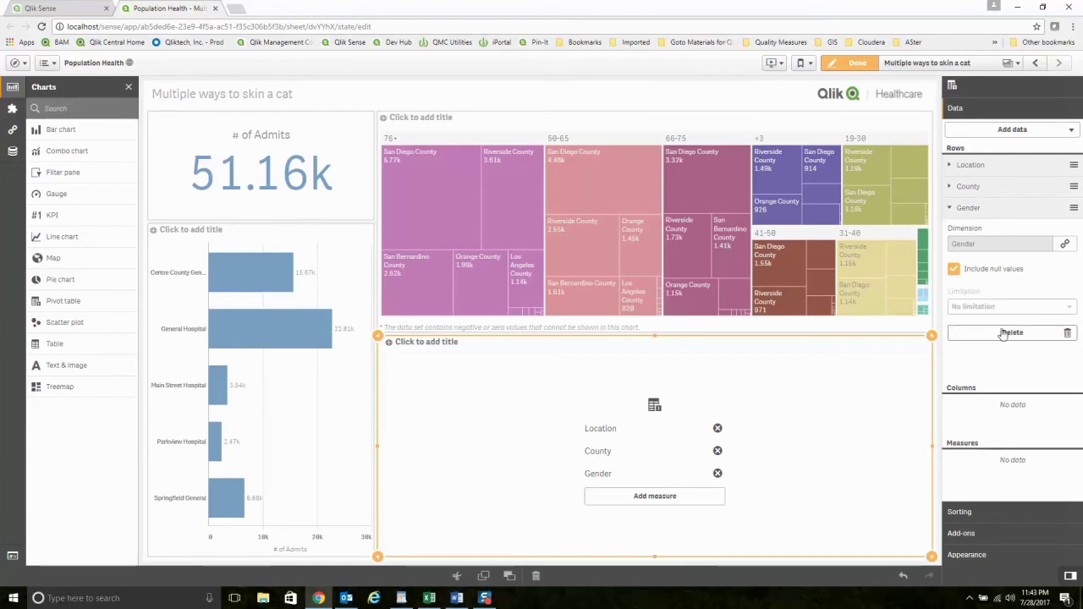
pyautogui.click(1004, 134)
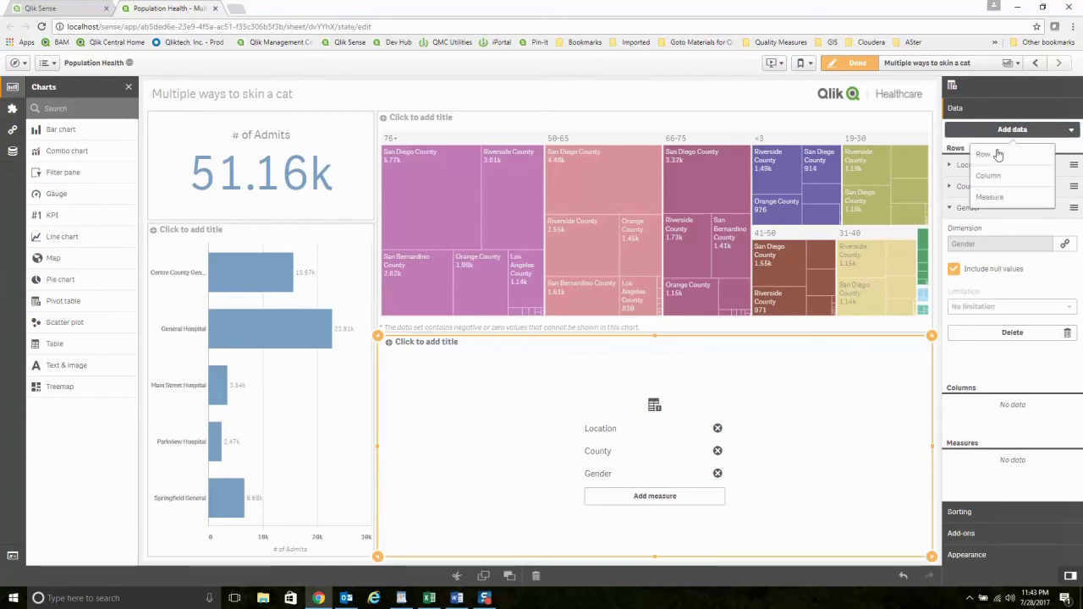
pyautogui.click(995, 203)
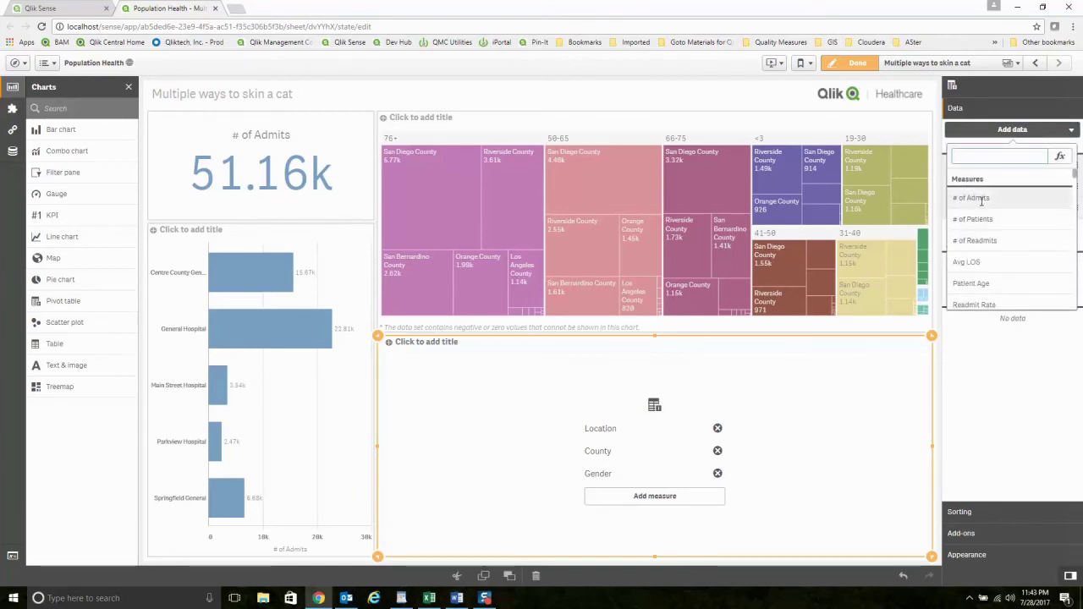
pyautogui.click(982, 200)
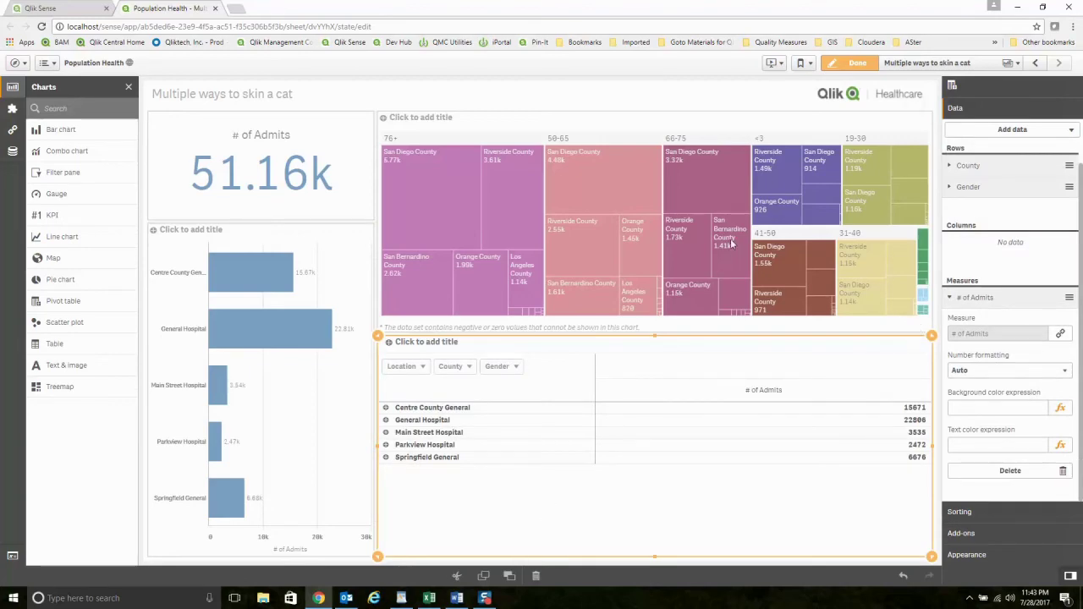
# - Leave edit mode, expand Centre County General into counties and Imperial County into gender rows
pyautogui.click(837, 66)
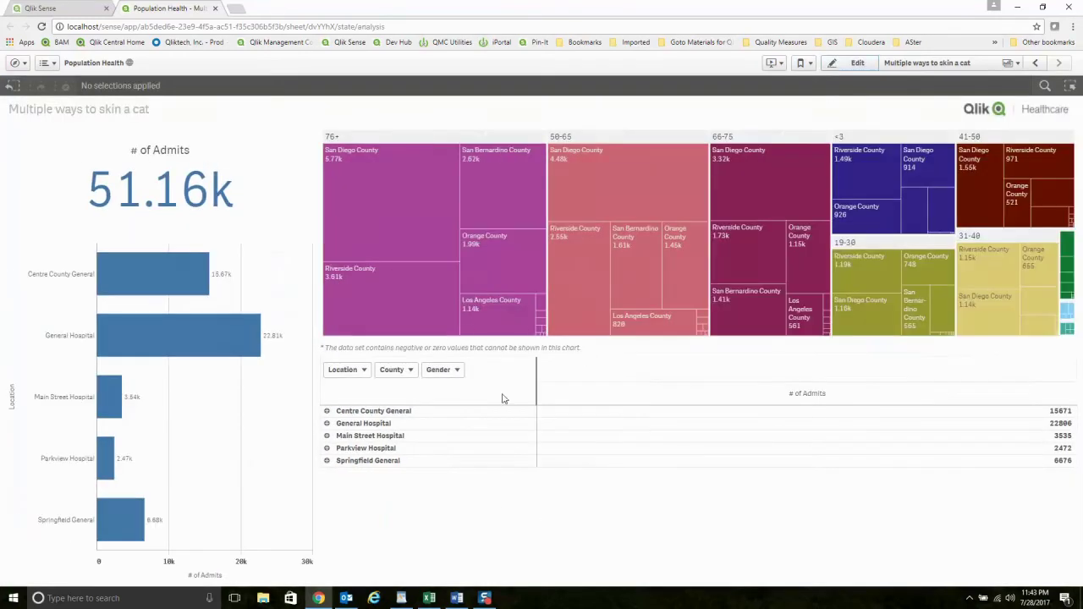
pyautogui.click(327, 411)
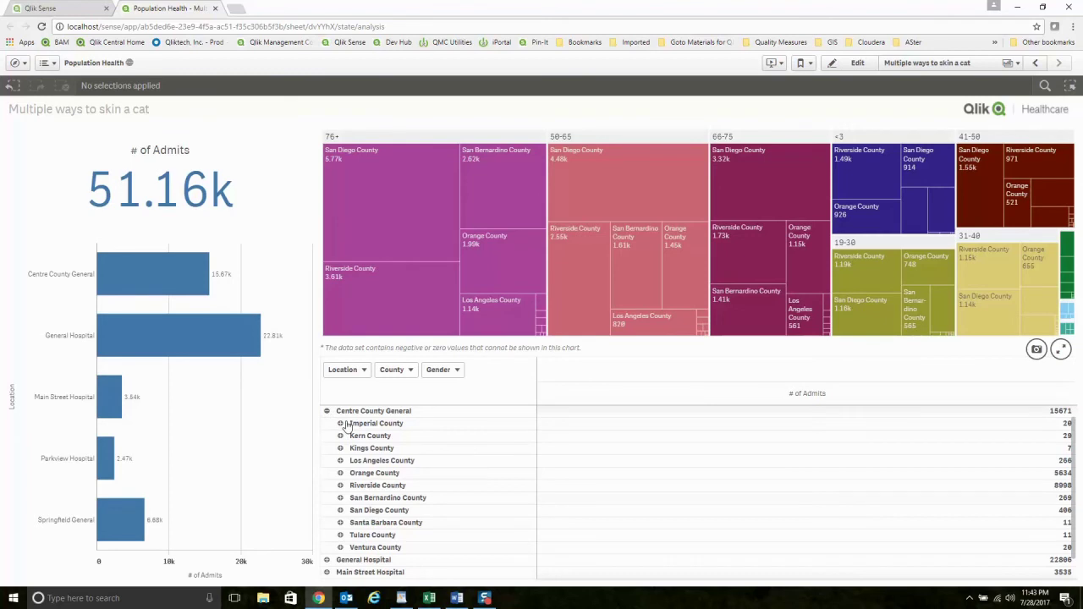
pyautogui.click(342, 424)
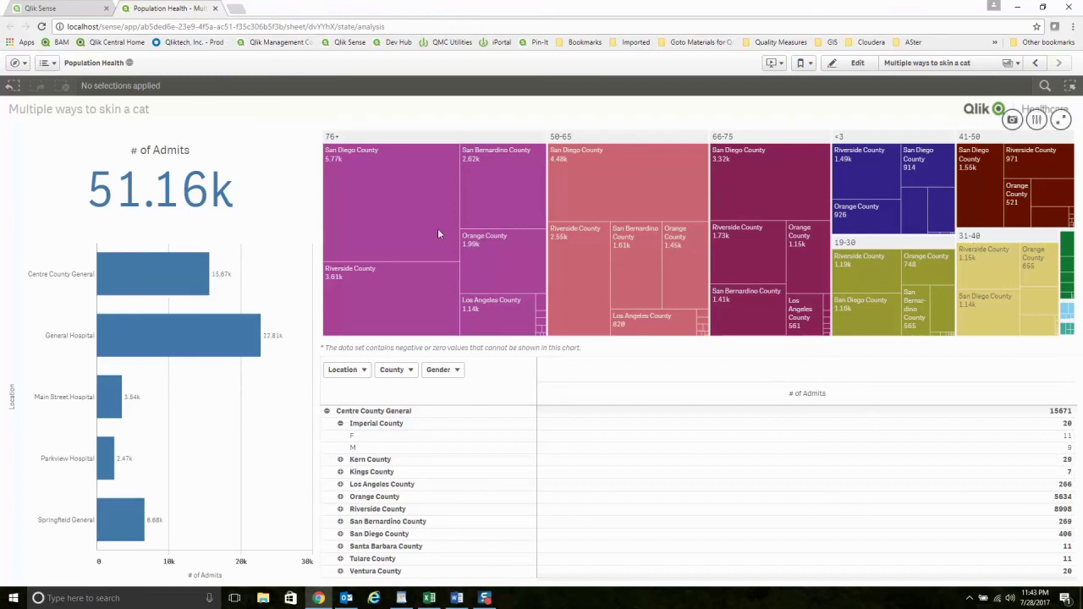
pyautogui.moveTo(438, 230)
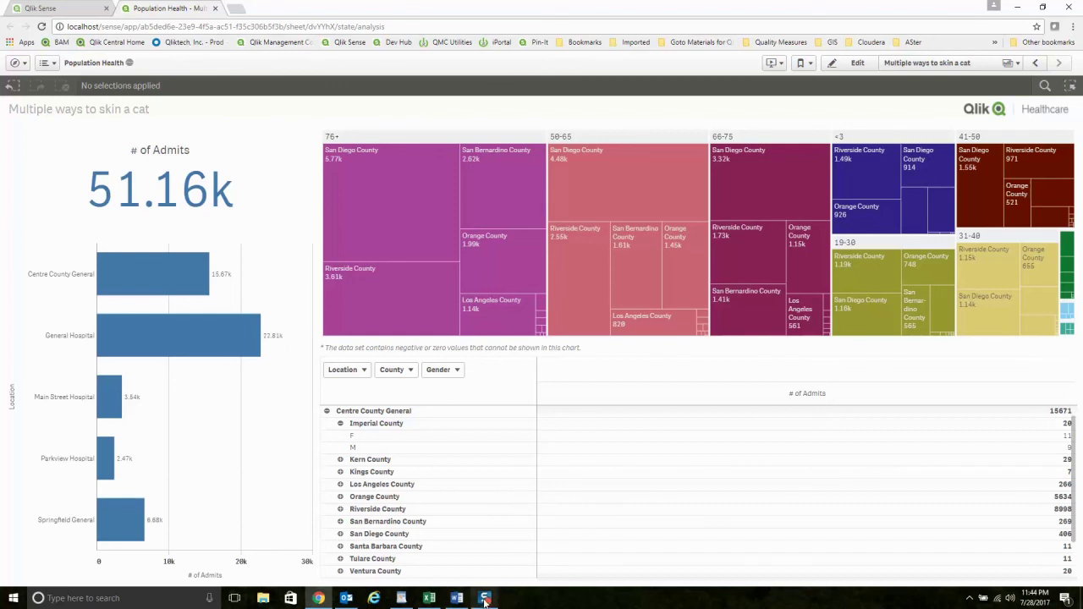
pyautogui.moveTo(485, 600)
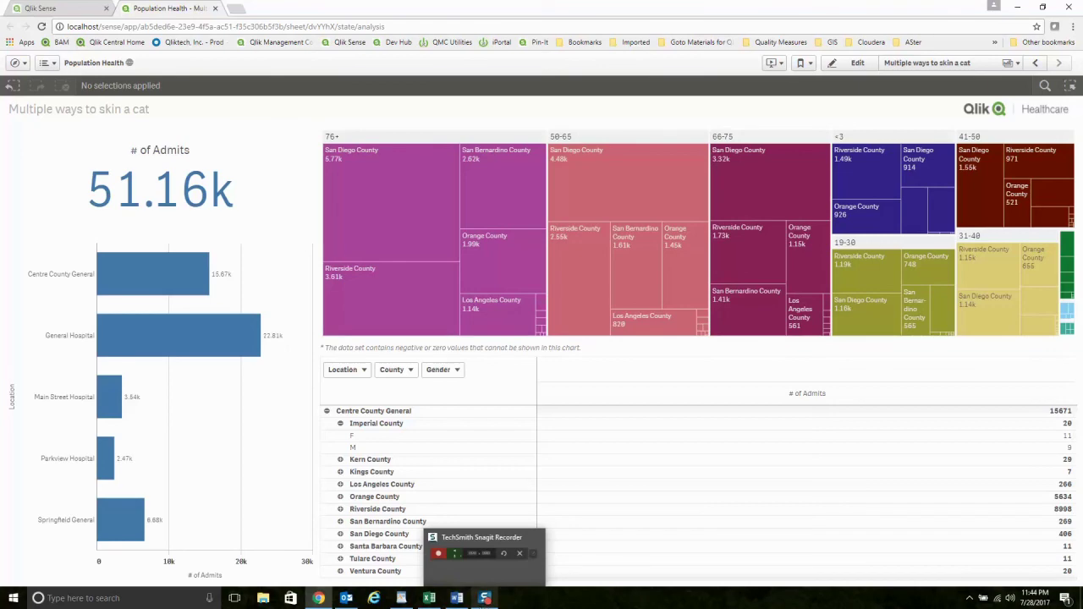